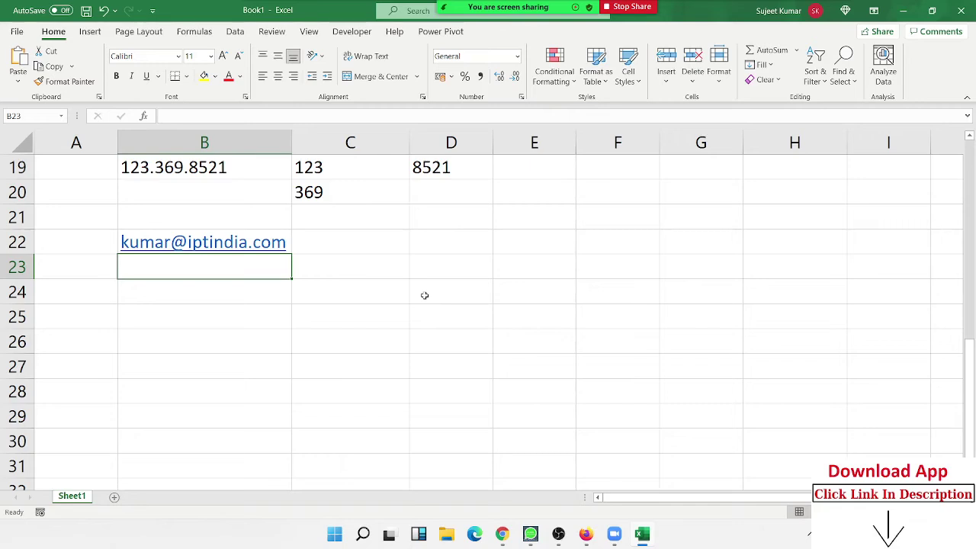
After checking the LEFT formula in C19, label C21 'id' and D21 'site'.
left_click(337, 246)
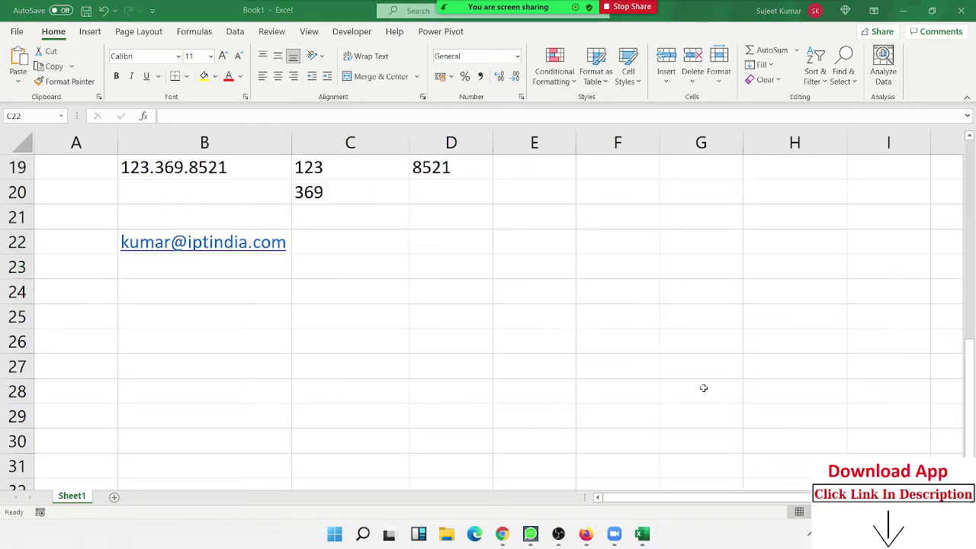
left_click(348, 160)
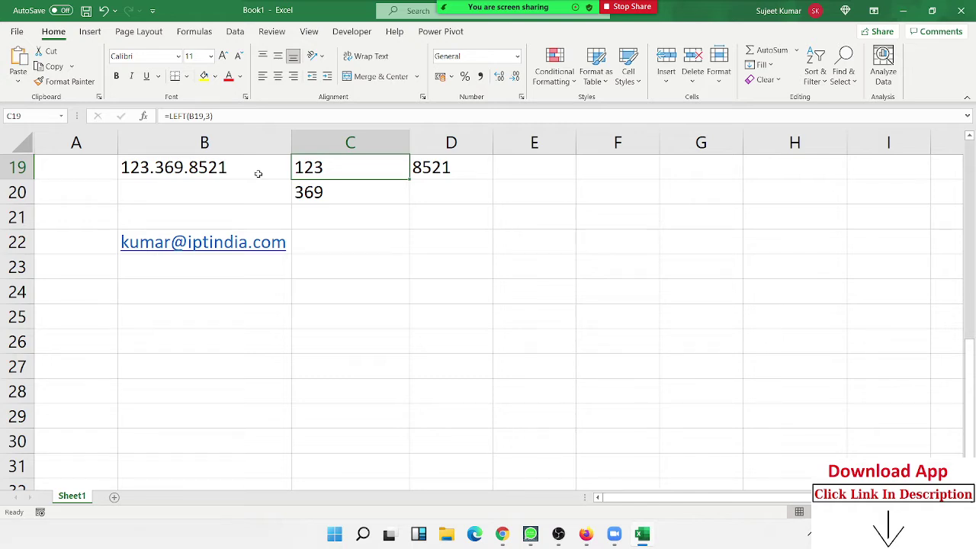
key("Down")
key("Down")
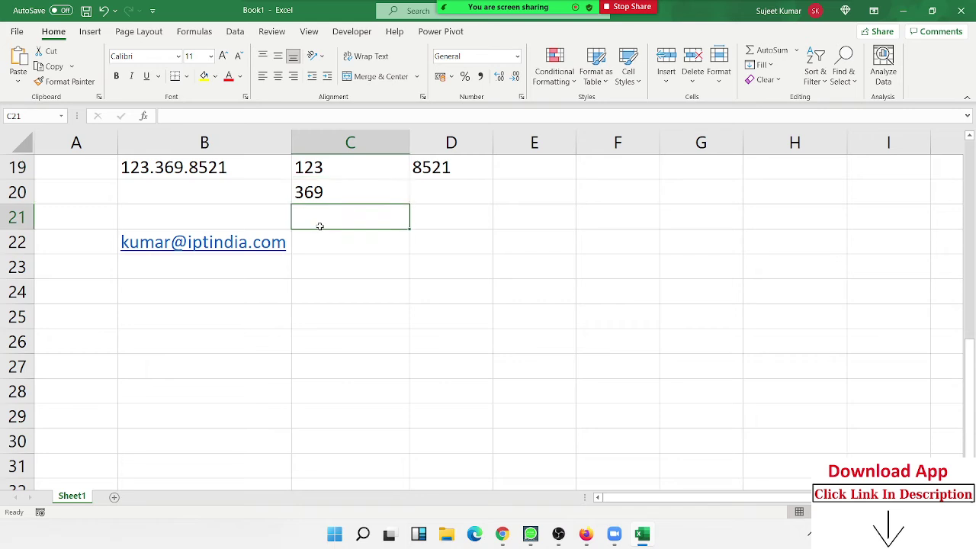
type("site")
key("Tab")
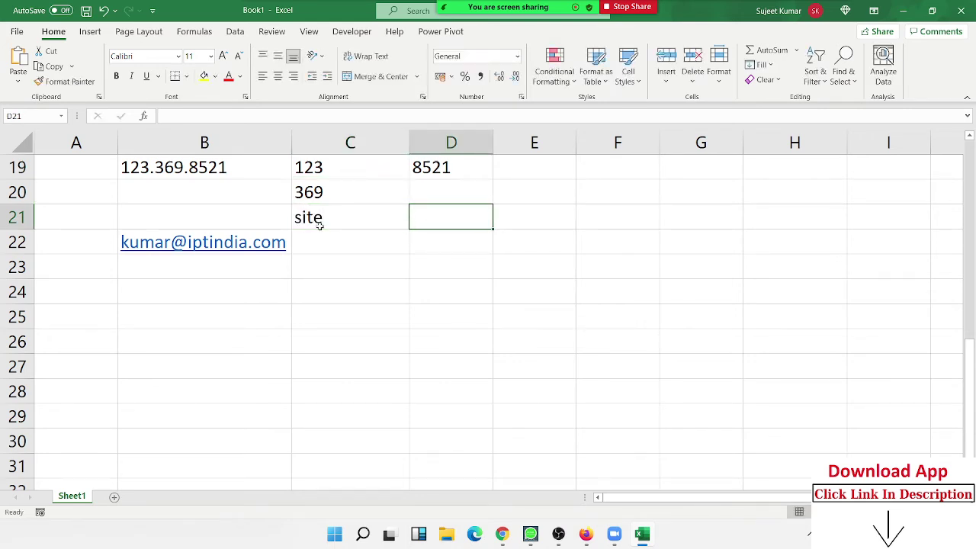
left_click(320, 225)
type("id")
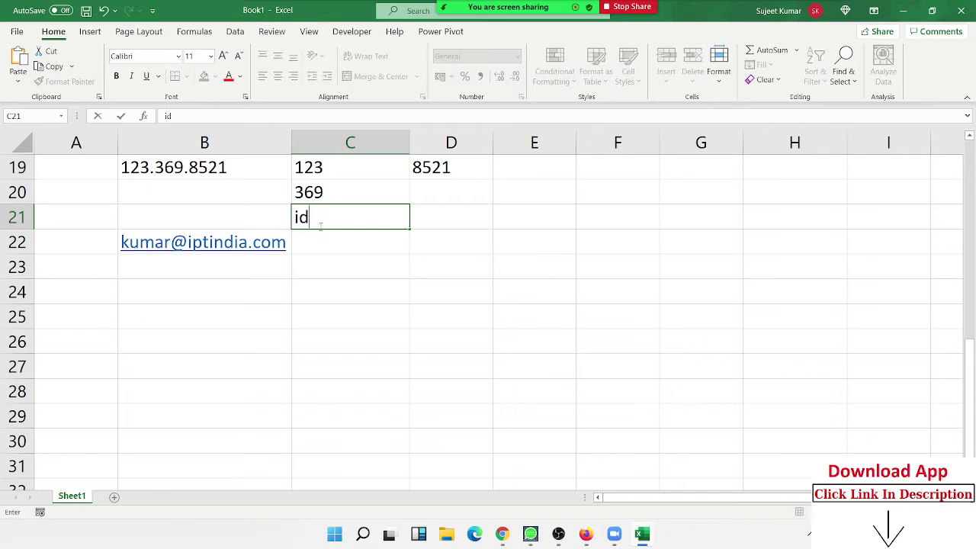
key("Tab")
type("si")
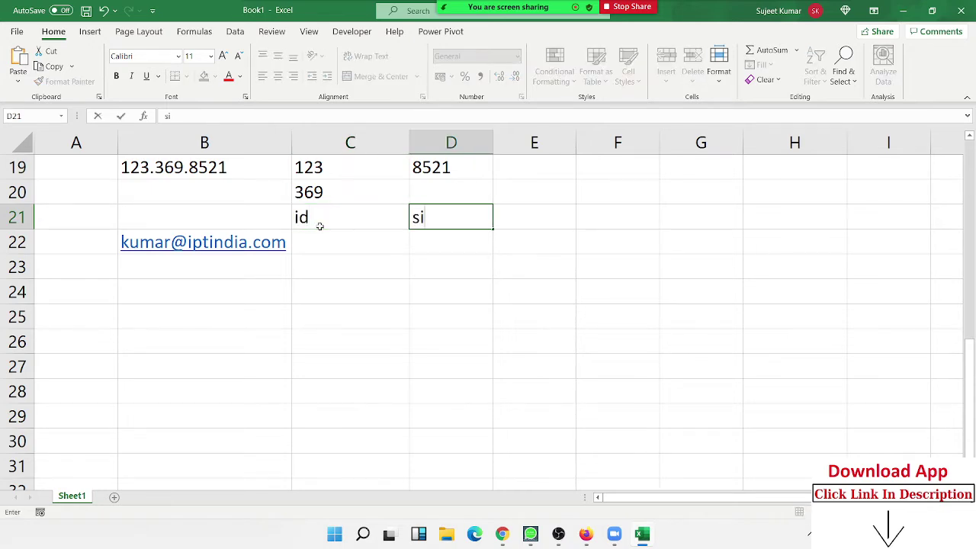
type("te")
key("Return")
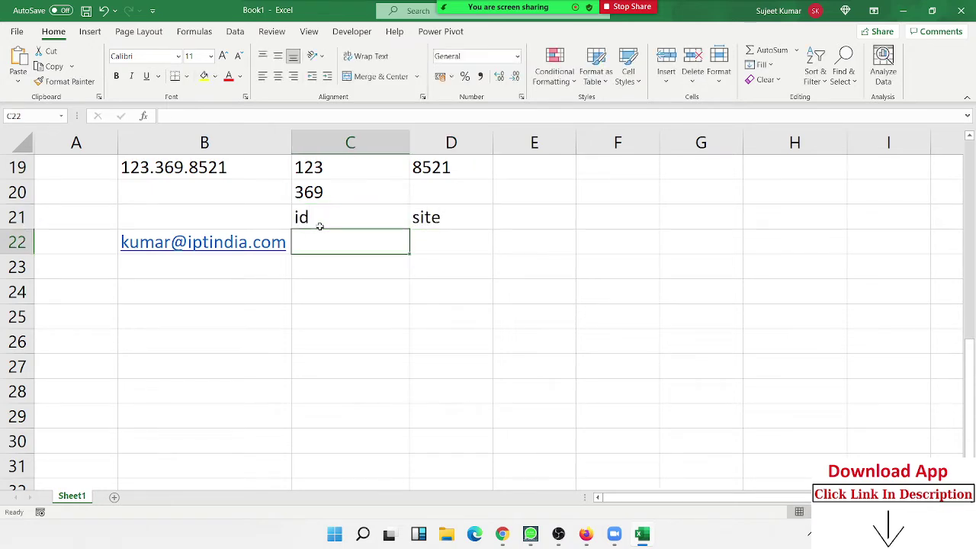
Enter =LEFT(B22,5) in C22 to return the email's first five characters.
type("=")
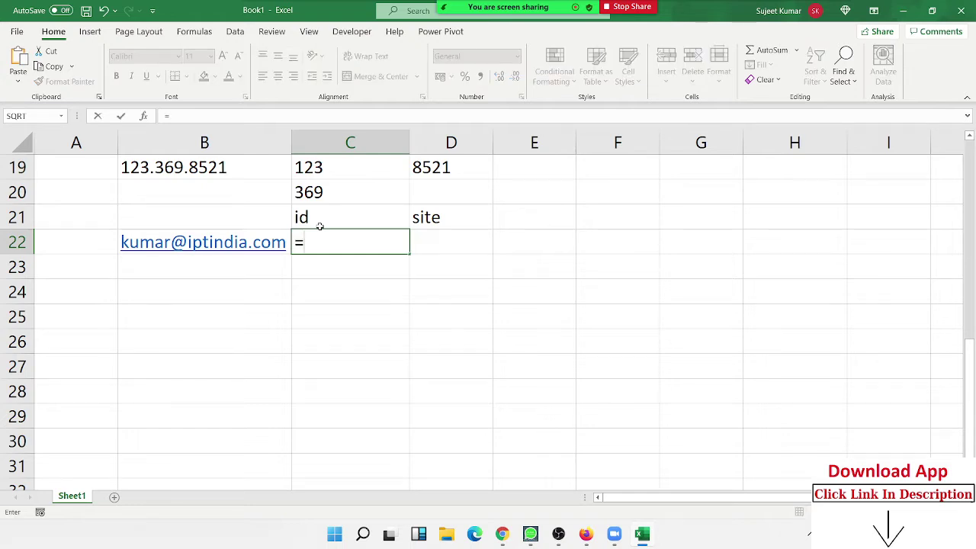
type("le")
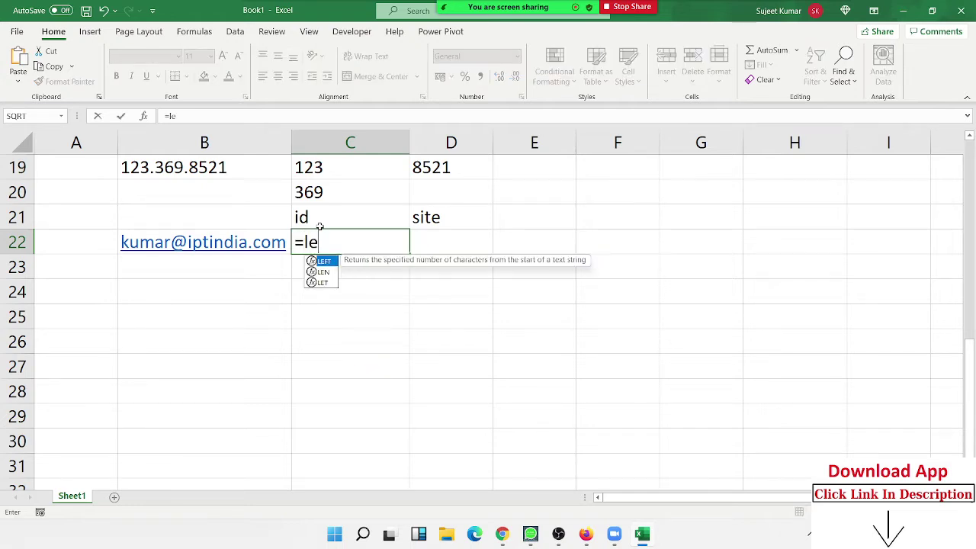
key("Tab")
key("Left")
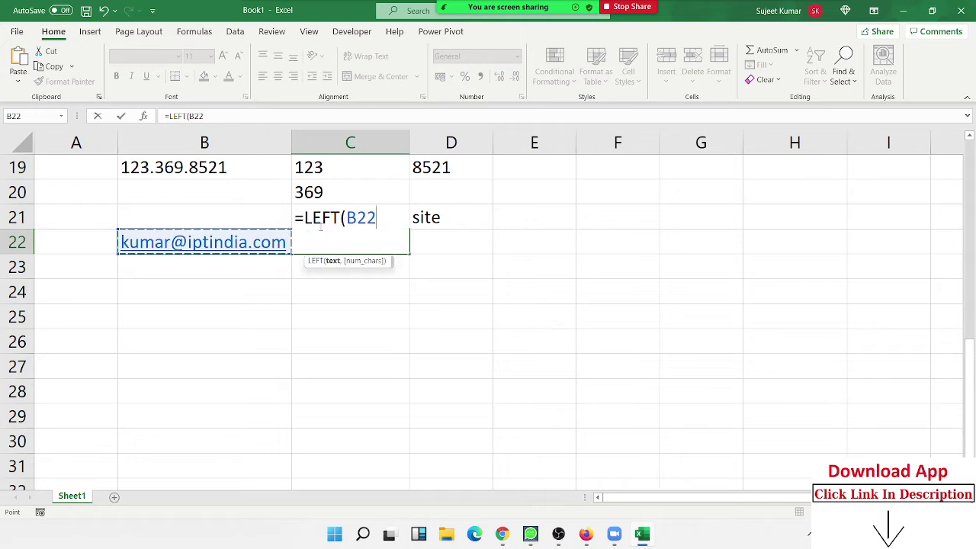
type(",5")
key("Return")
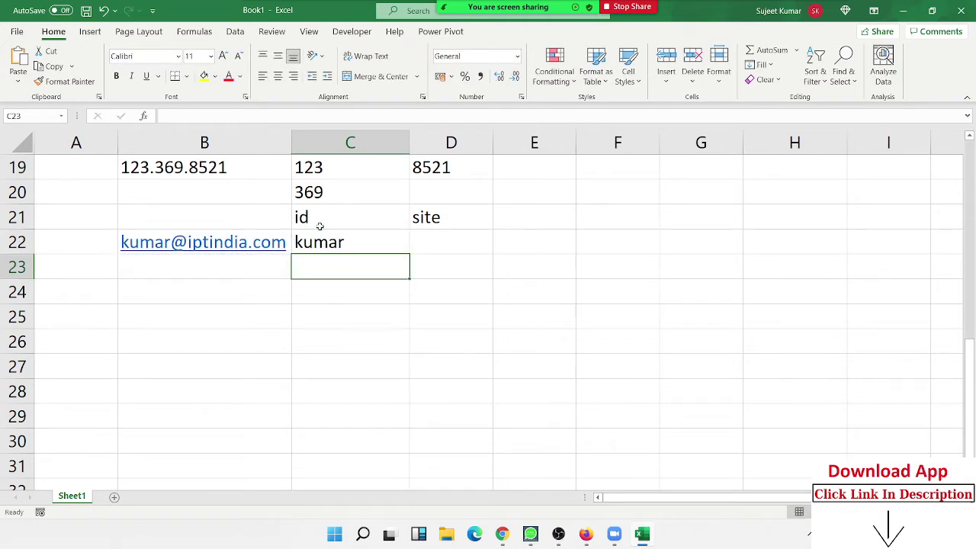
Review the C22 formula and the column B email cells, ending on empty C23.
key("Up")
key("F2")
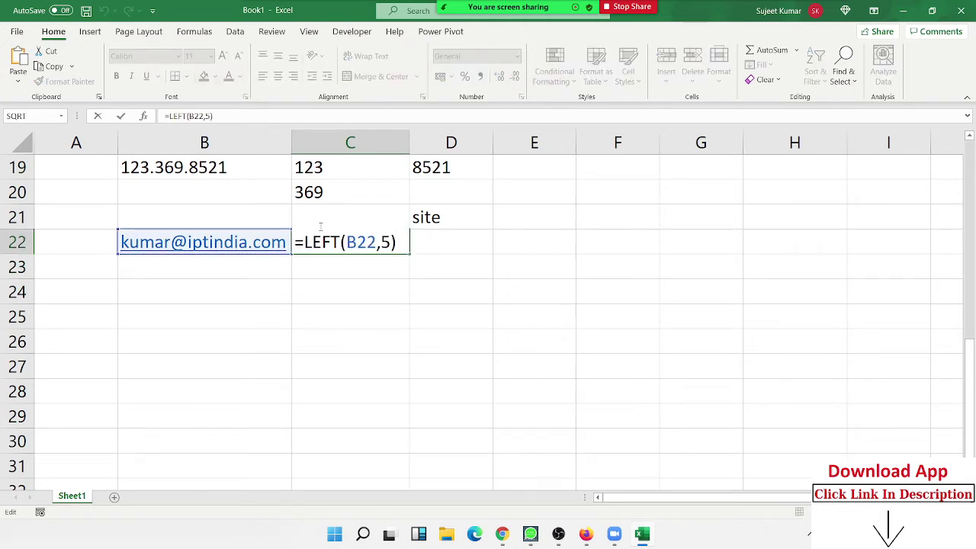
key("Escape")
key("Left")
key("shift+Down")
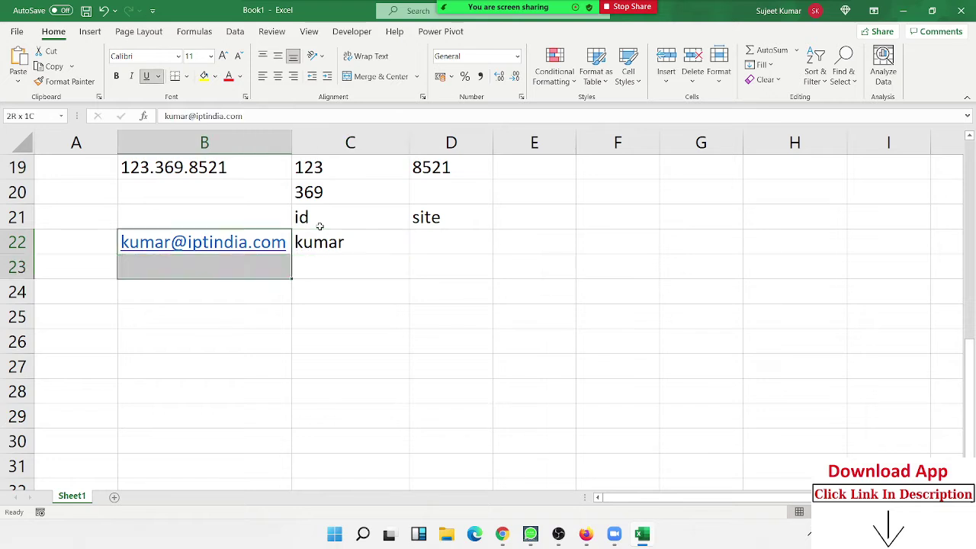
key("shift+Down")
key("shift+Down")
key("shift+Down")
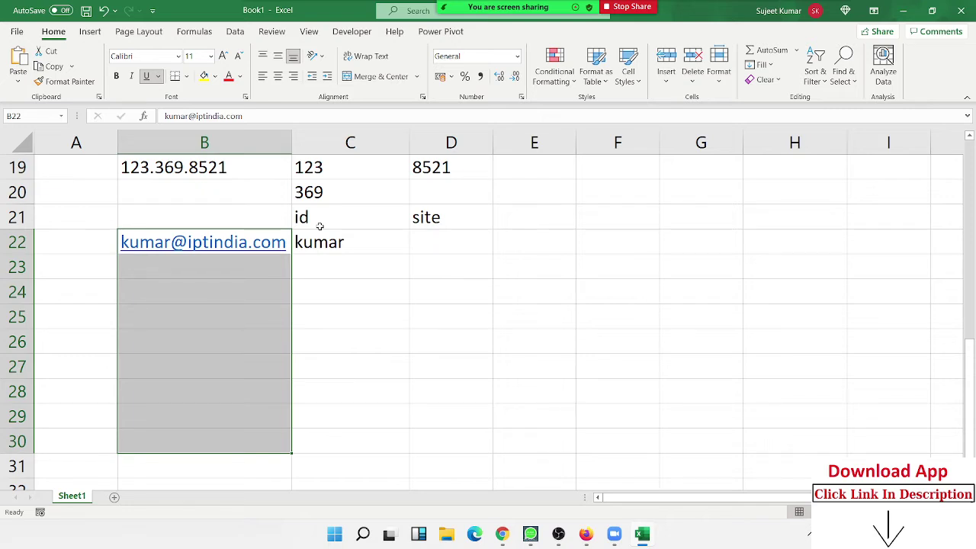
key("Down")
key("Right")
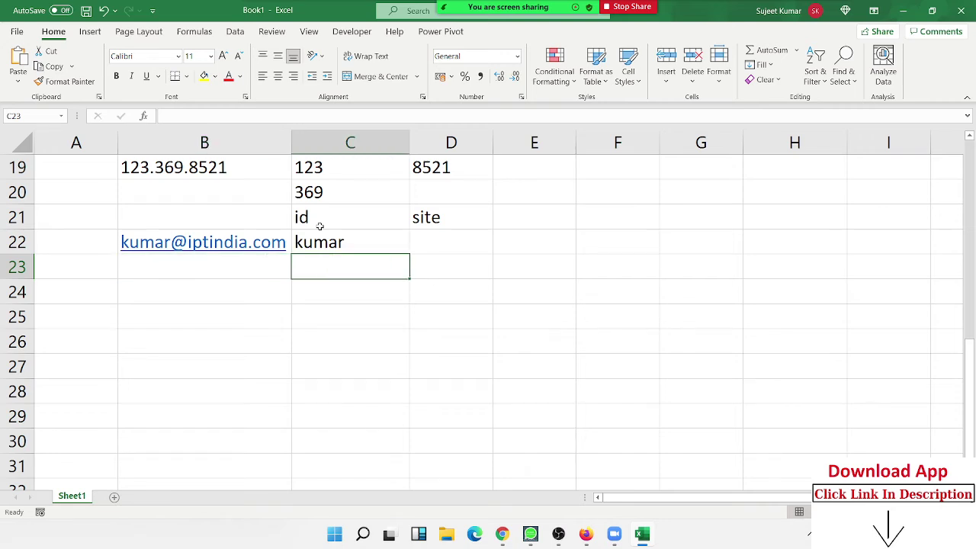
key("Up")
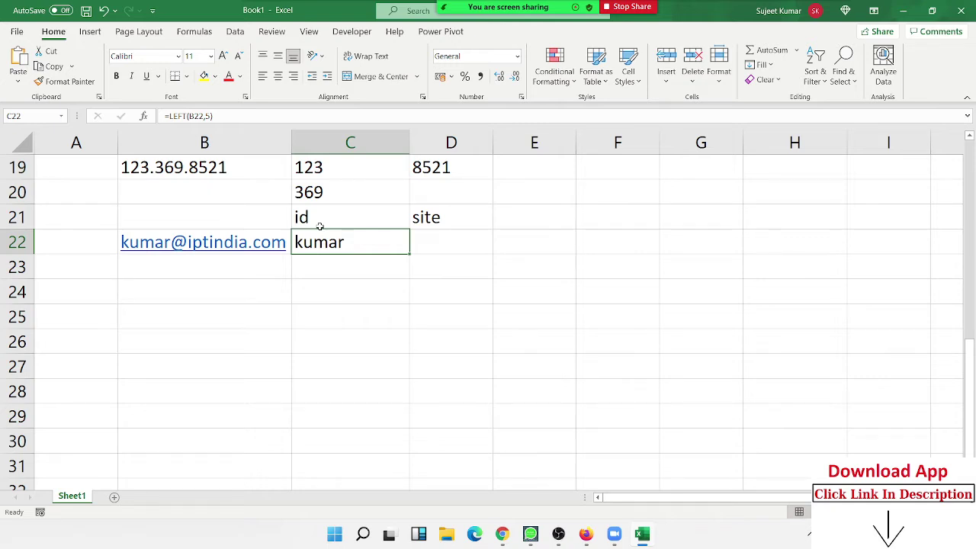
key("Down")
Enter =FIND("@",B22,1) in C23, returning 6 as the @ position.
type("=")
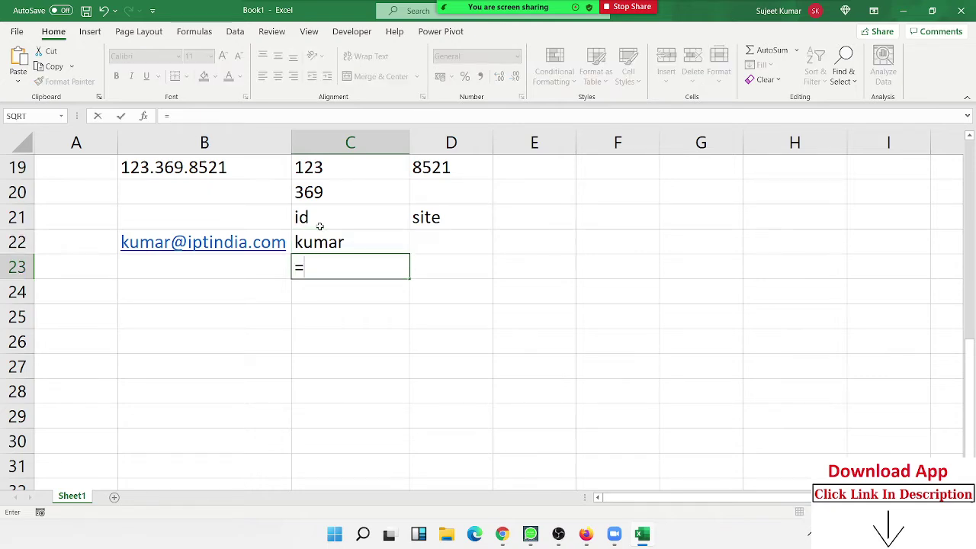
type("find")
key("Tab")
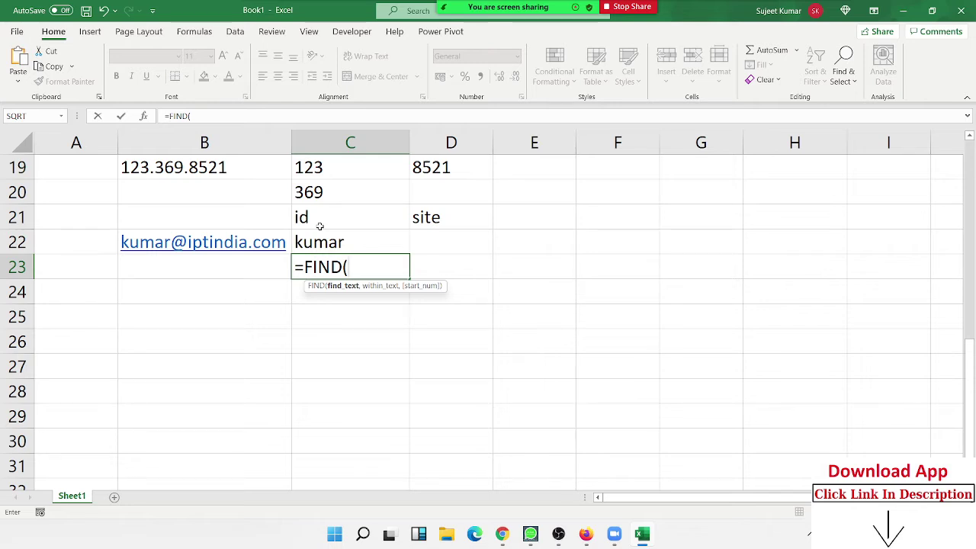
type("\"")
type("@\",")
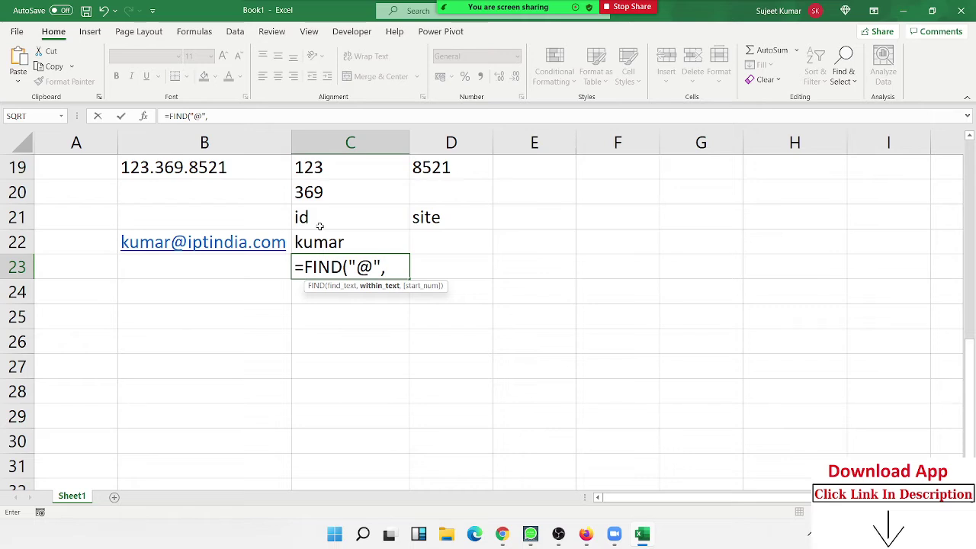
key("Left")
key("Up")
type(",")
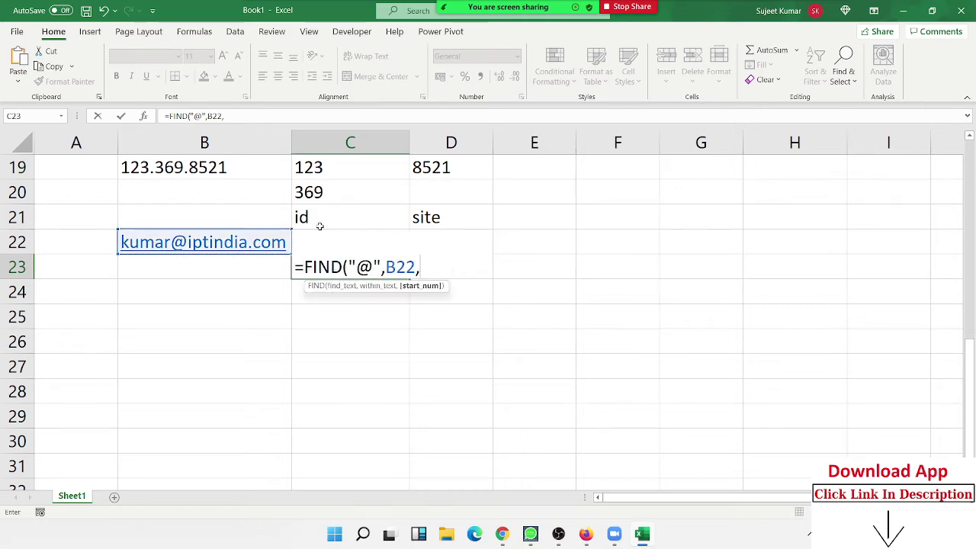
type("1")
key("Return")
key("Up")
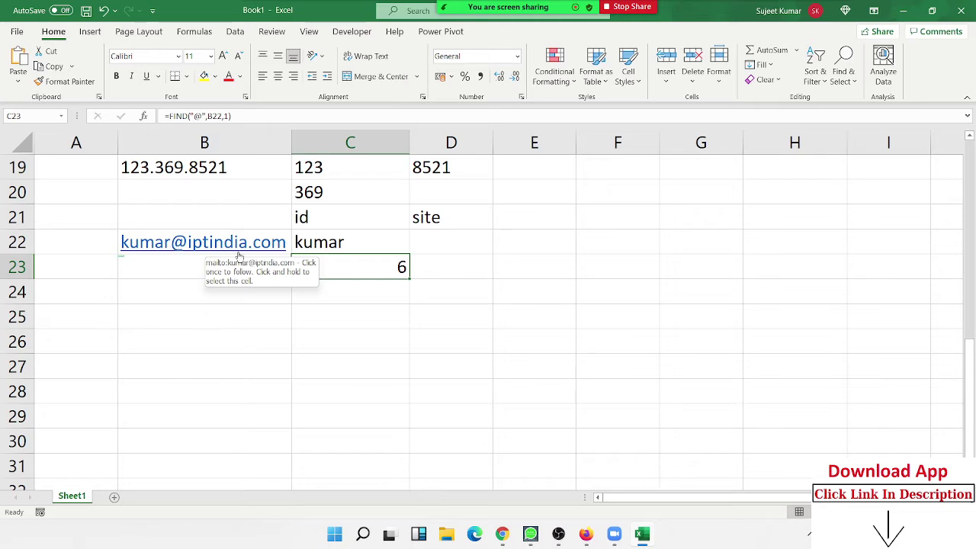
Change the C22 formula to =LEFT(B22,C23-1) in place of the fixed 5.
double_click(344, 244)
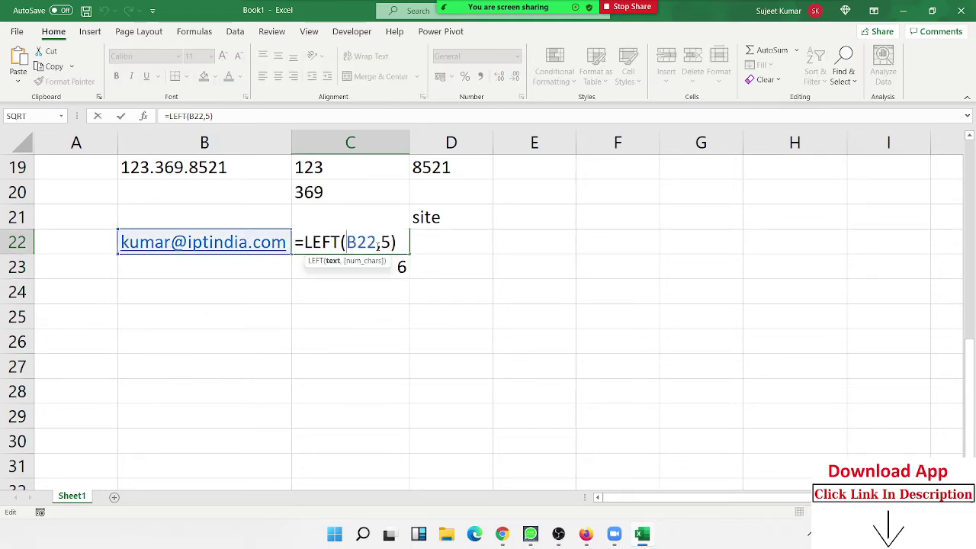
left_click(380, 242)
key("Delete")
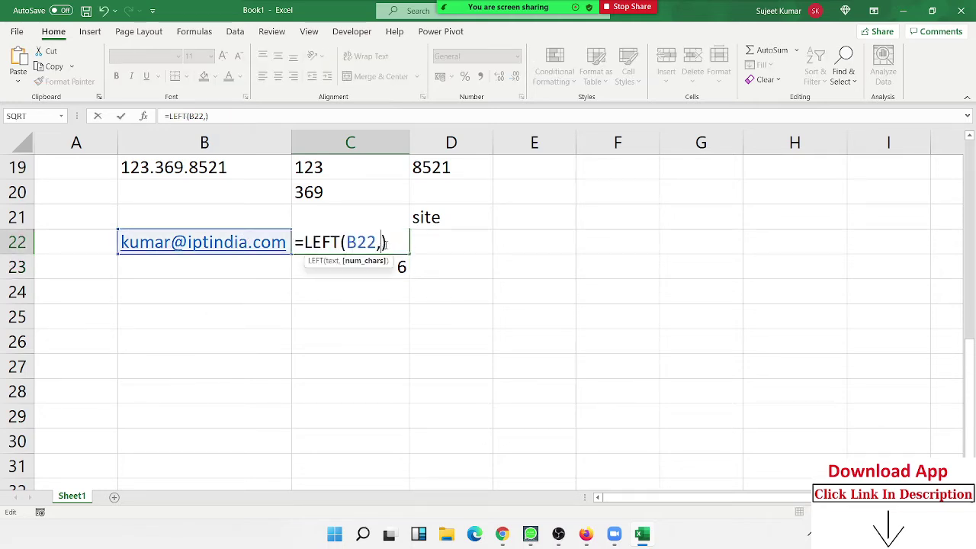
left_click(402, 267)
type("-")
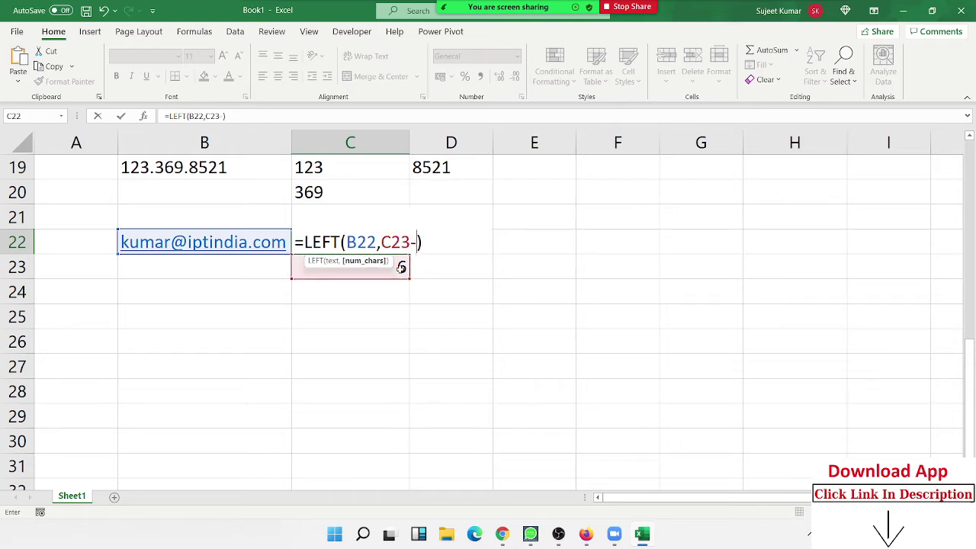
type("1")
key("Return")
key("Up")
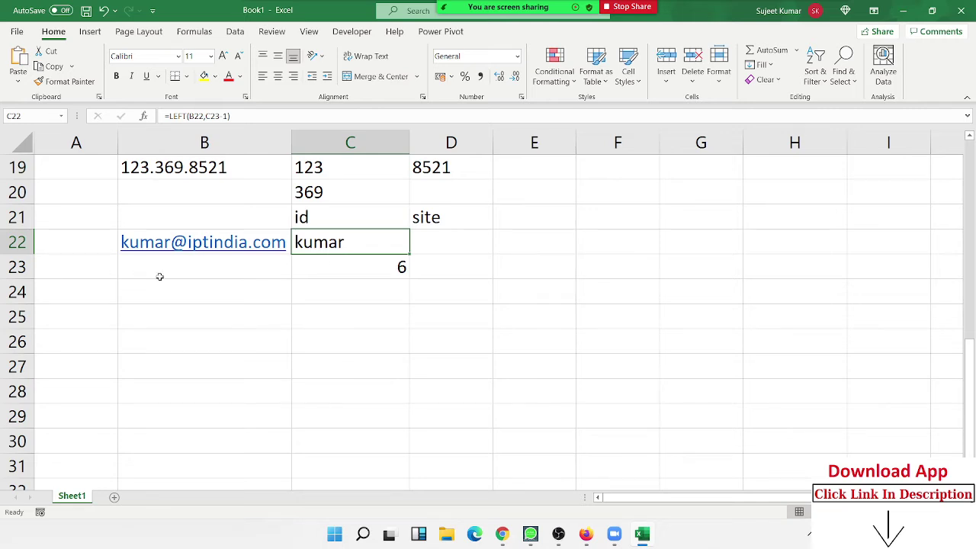
Enter =RIGHT(B22,LEN(B22)-C23) in D22 to return iptindia.com.
left_click(441, 245)
type("=")
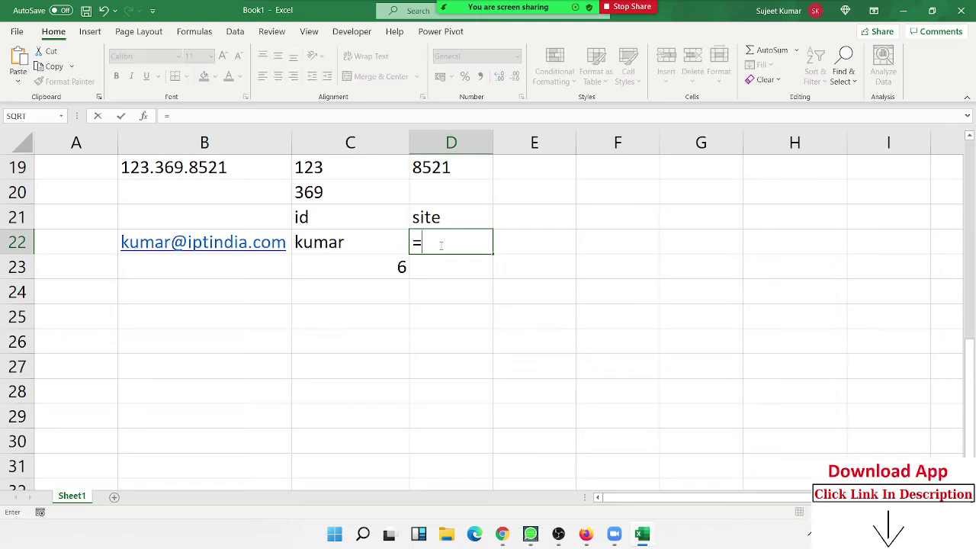
type("ri")
key("Tab")
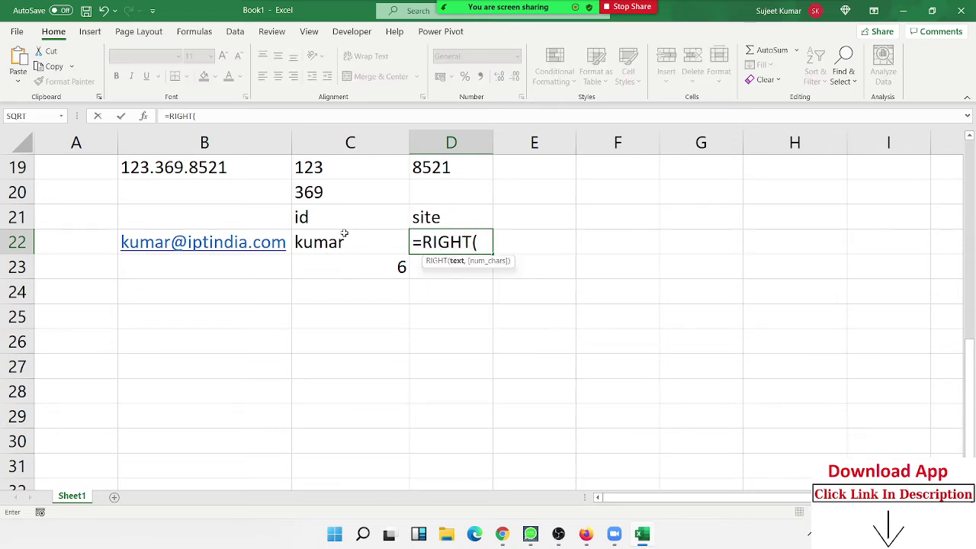
left_click(261, 252)
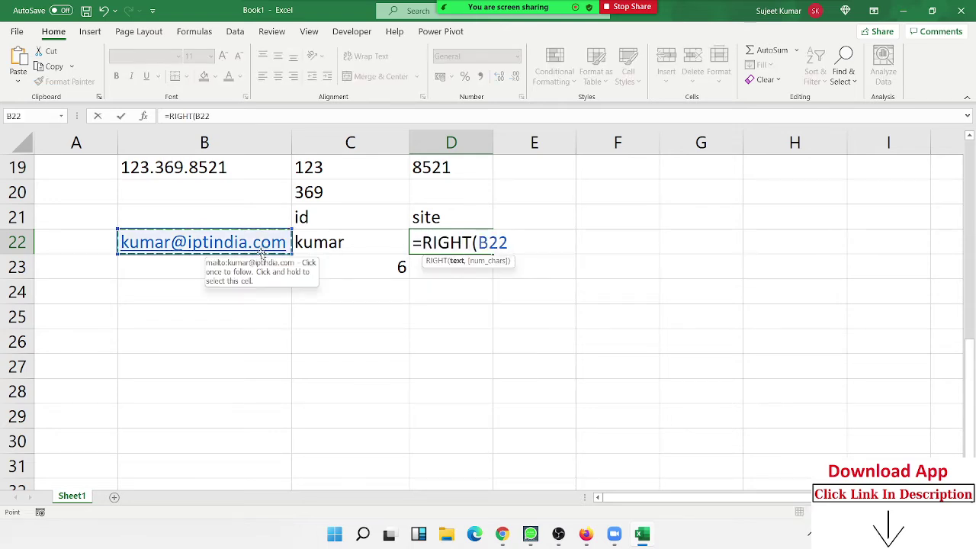
type(",l")
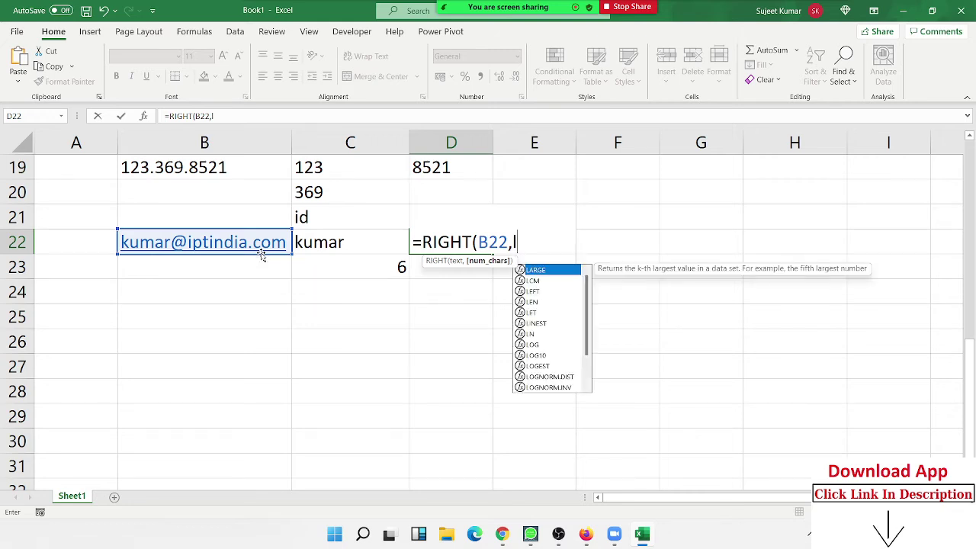
type("en")
key("Tab")
left_click(228, 247)
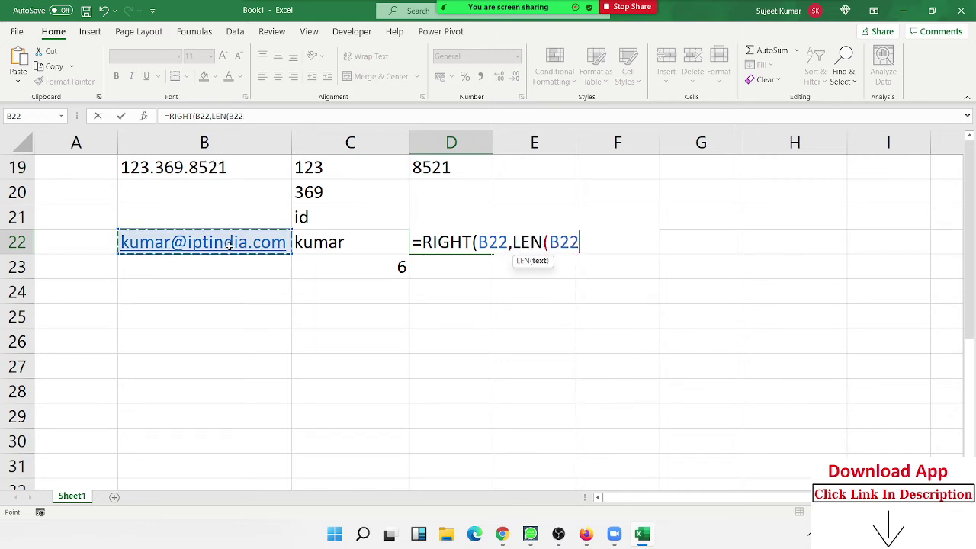
type(")")
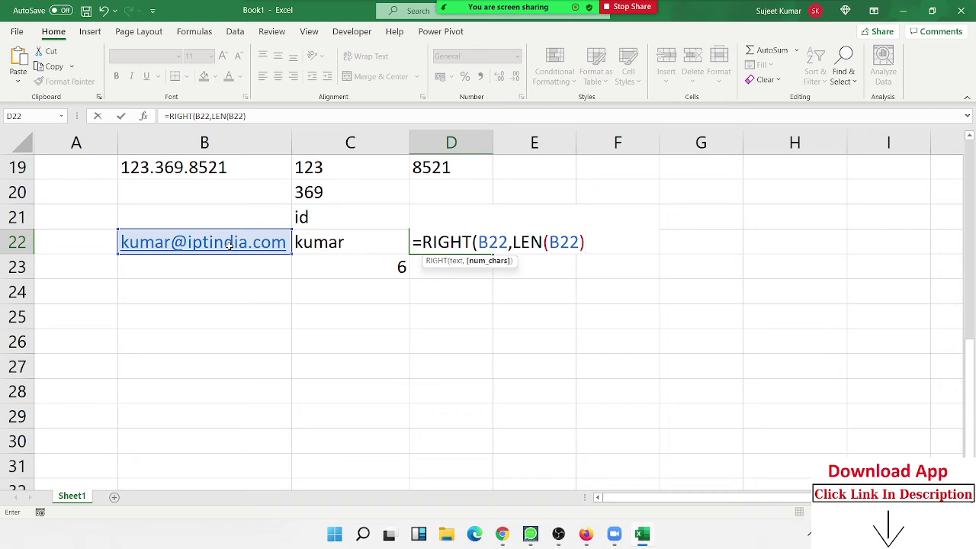
type("-")
left_click(328, 270)
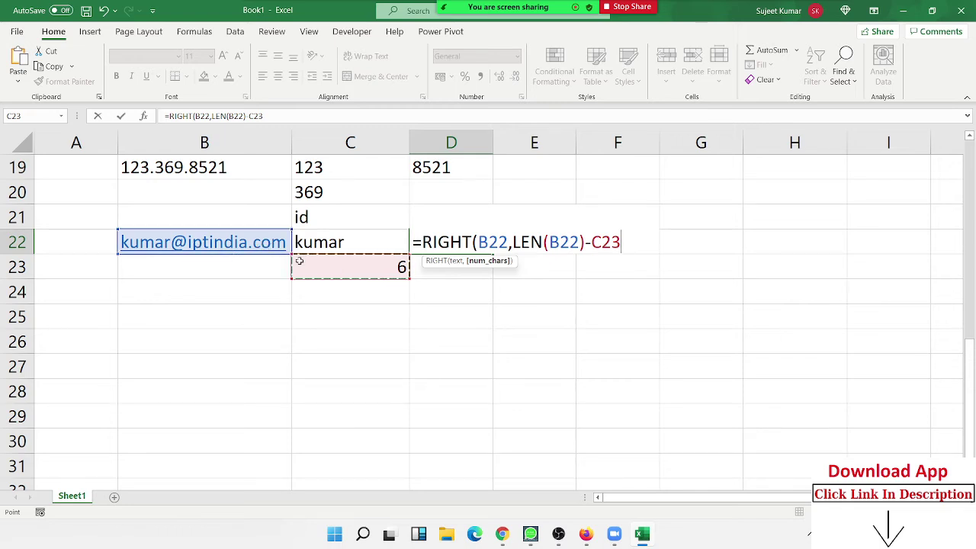
key("Return")
key("Return")
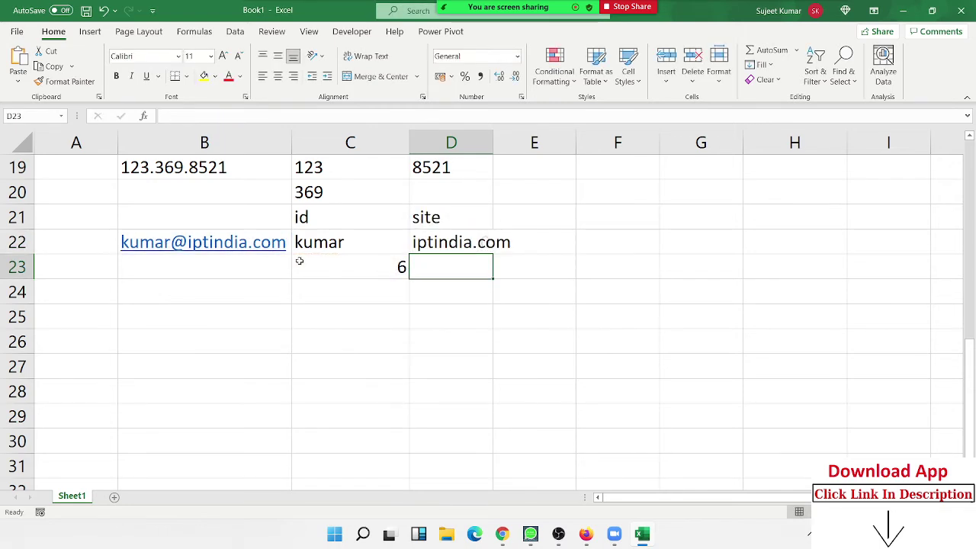
Accept the formula correction, then replace the B22 email with a new gmail address.
key("Up")
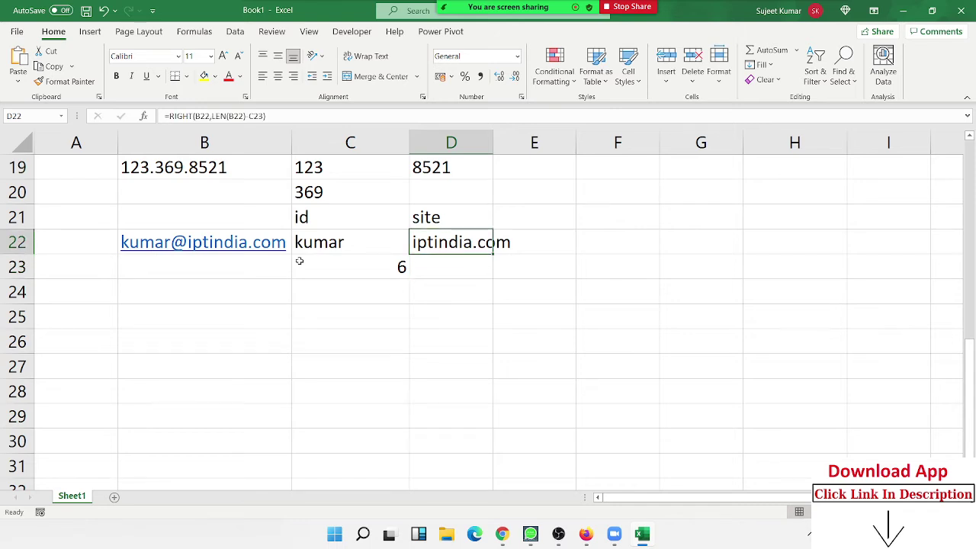
key("Left")
key("Left")
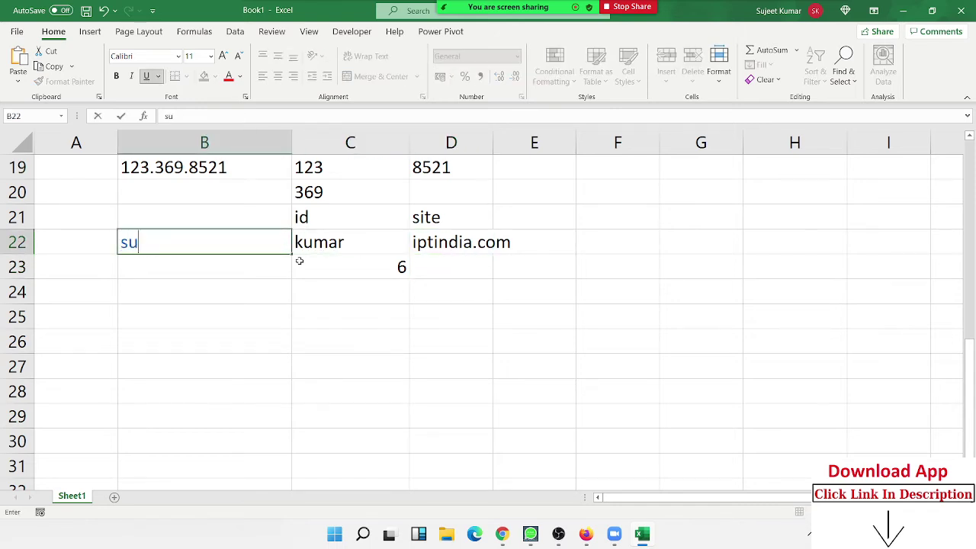
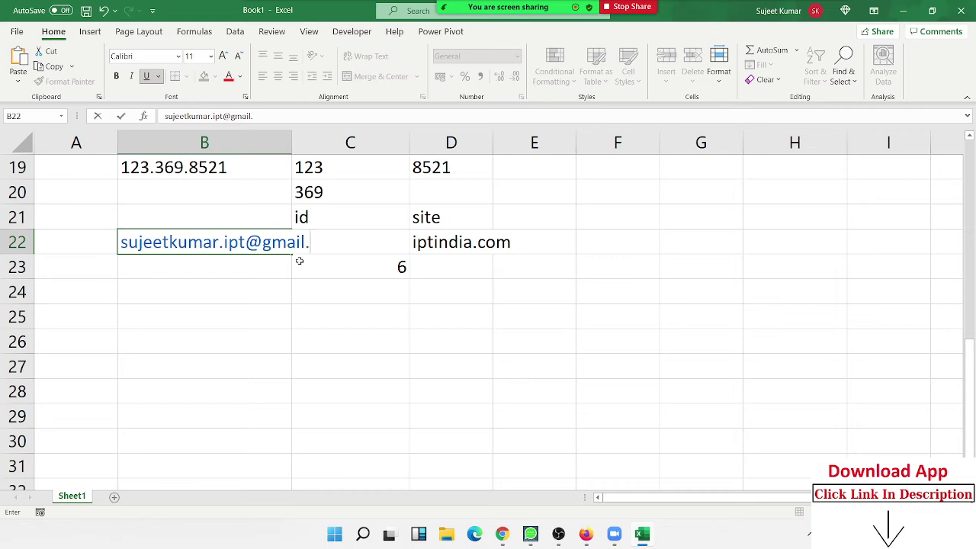
key("Return")
key("Up")
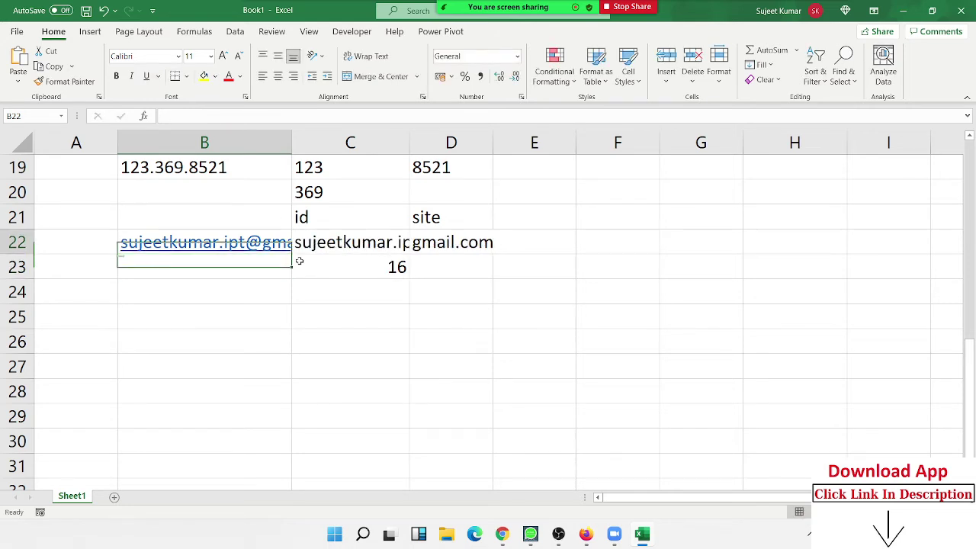
key("Right")
key("Right")
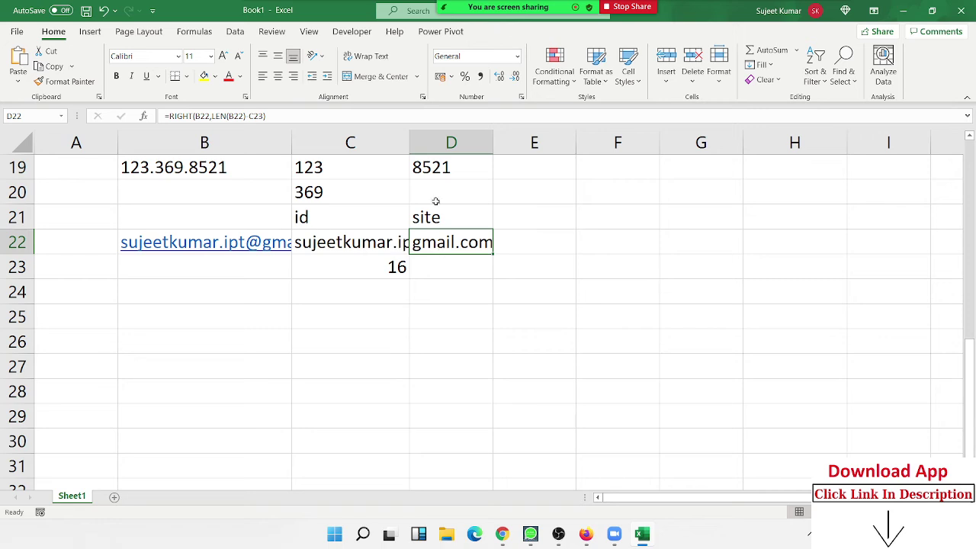
AutoFit column B to the full email and review the D19, C23 and D22 formulas unchanged.
double_click(449, 168)
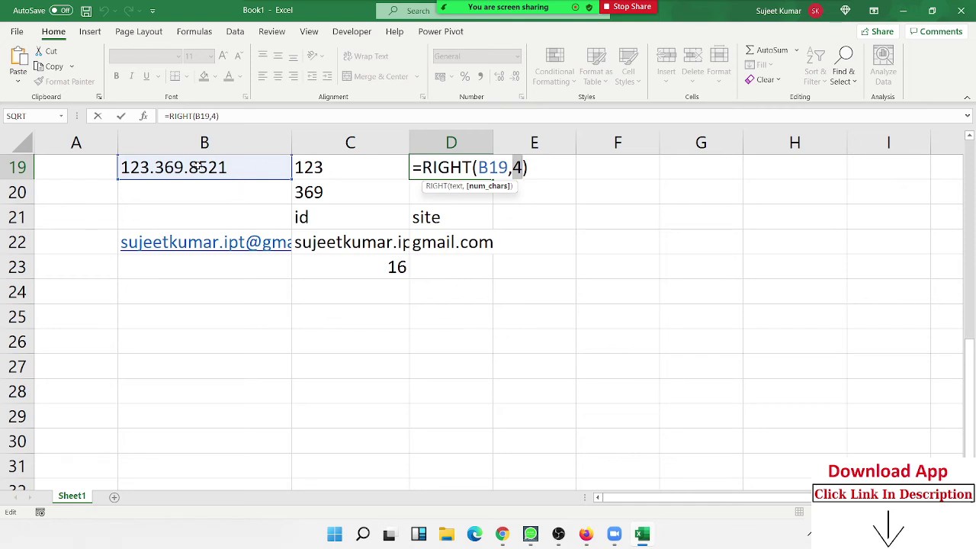
key("ctrl+Return")
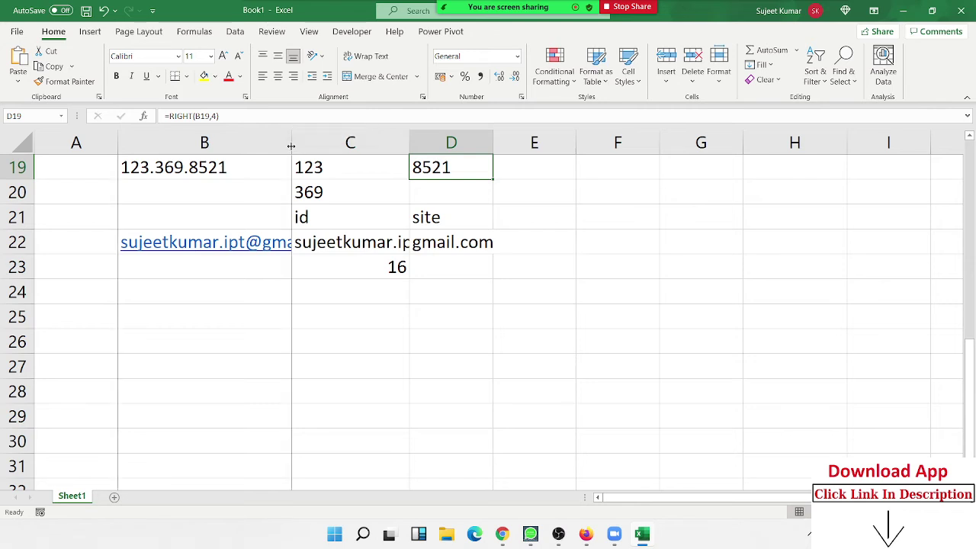
double_click(292, 143)
left_click(404, 264)
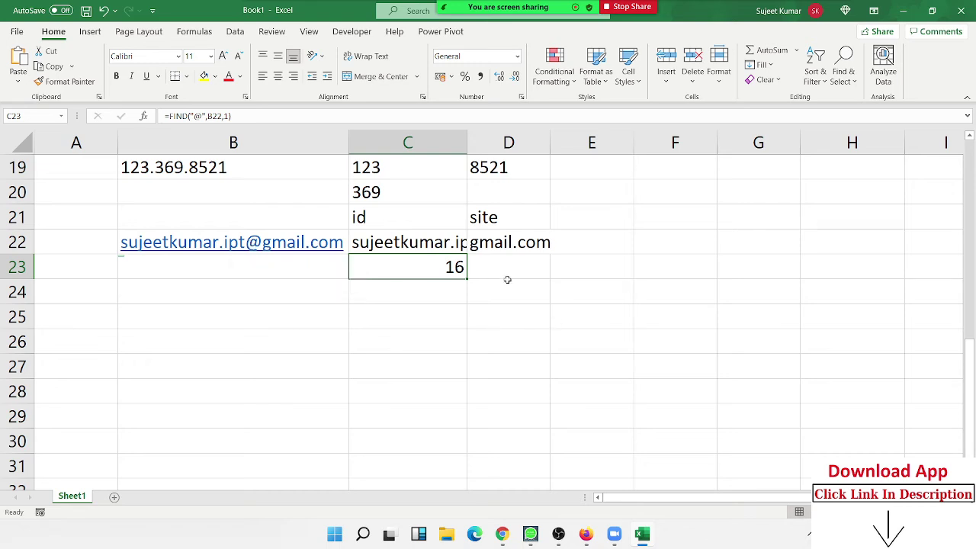
double_click(498, 243)
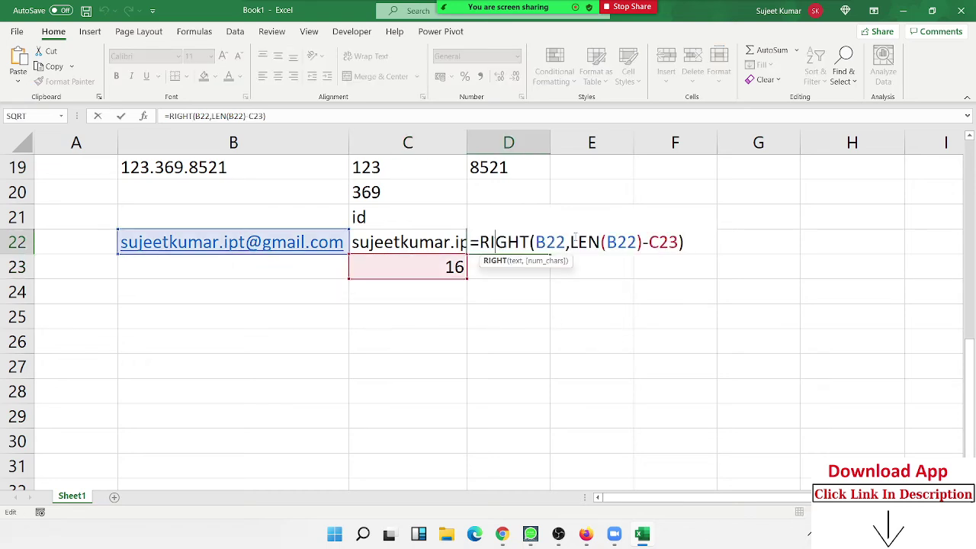
left_click_drag(571, 242, 645, 235)
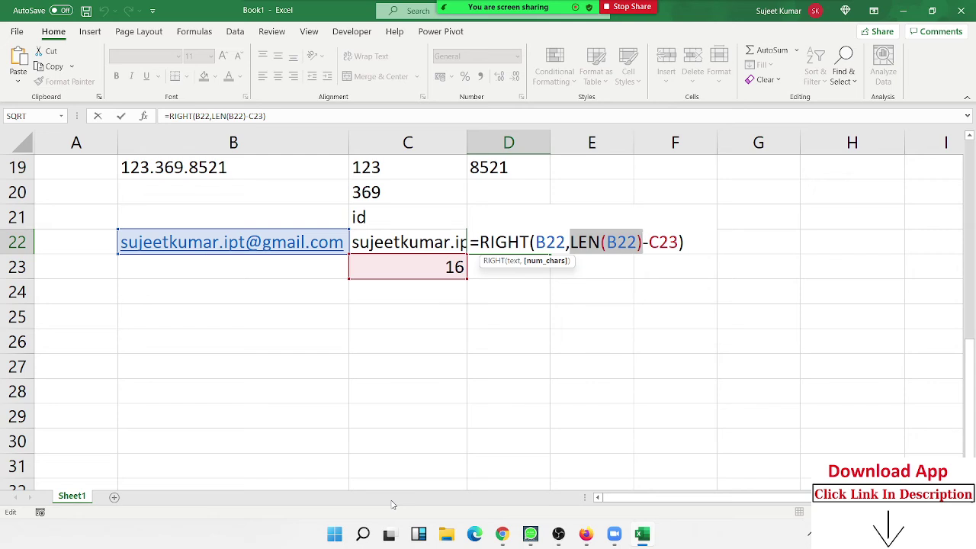
key("ctrl+Return")
type("site")
Enter 1500 in F20 and 700 in F21.
left_click(688, 196)
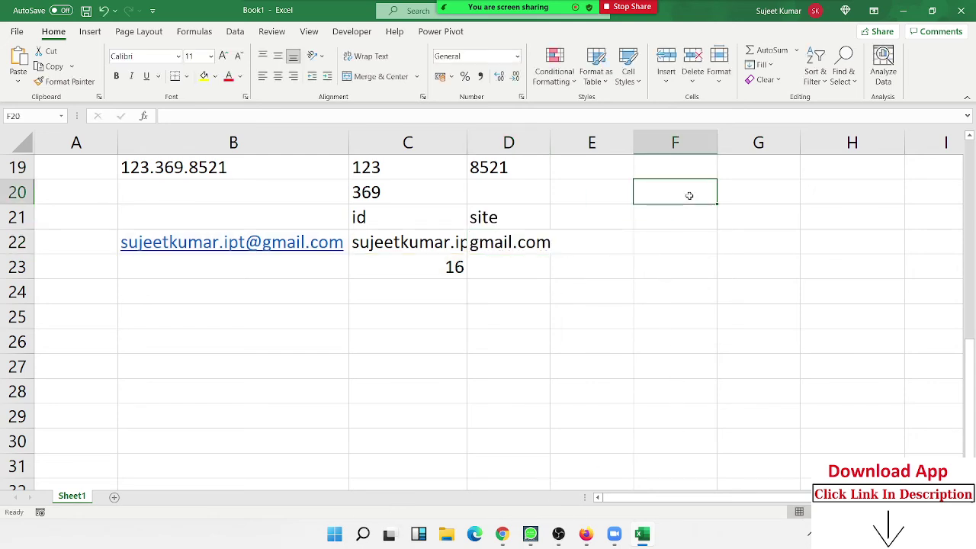
type("15000")
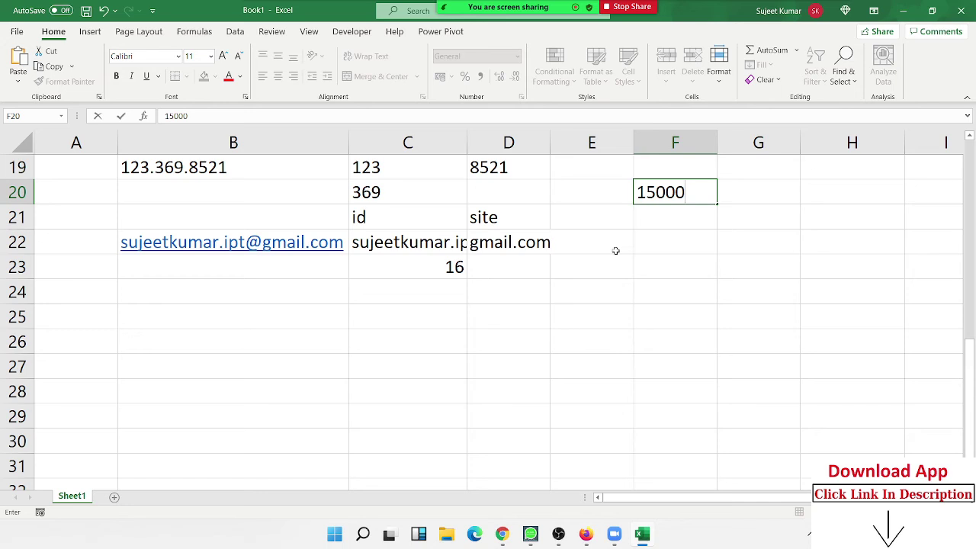
key("BackSpace")
key("Return")
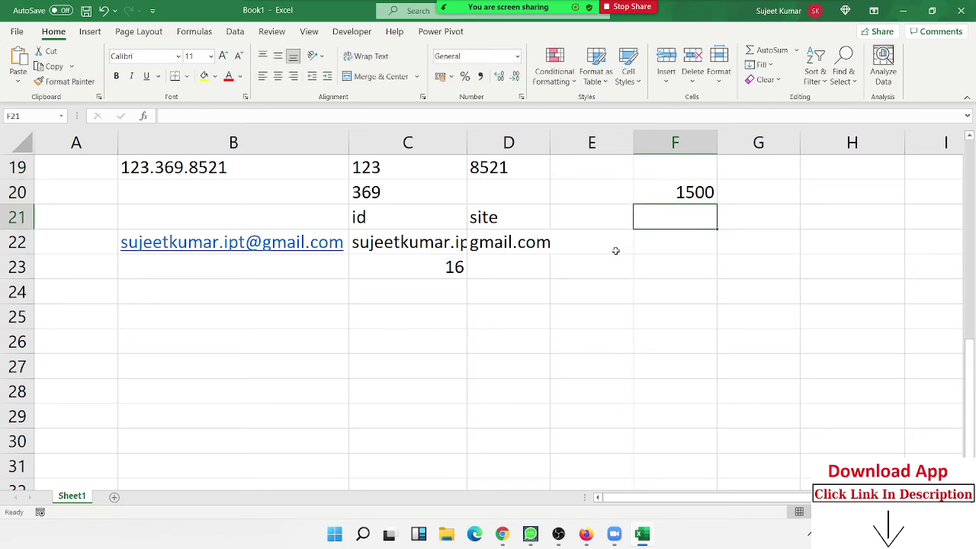
type("7")
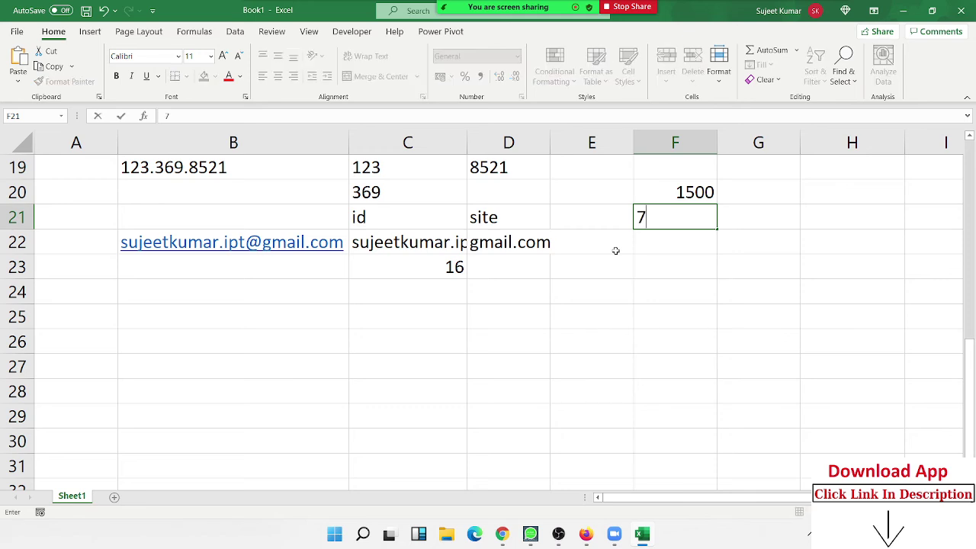
type("00")
key("Return")
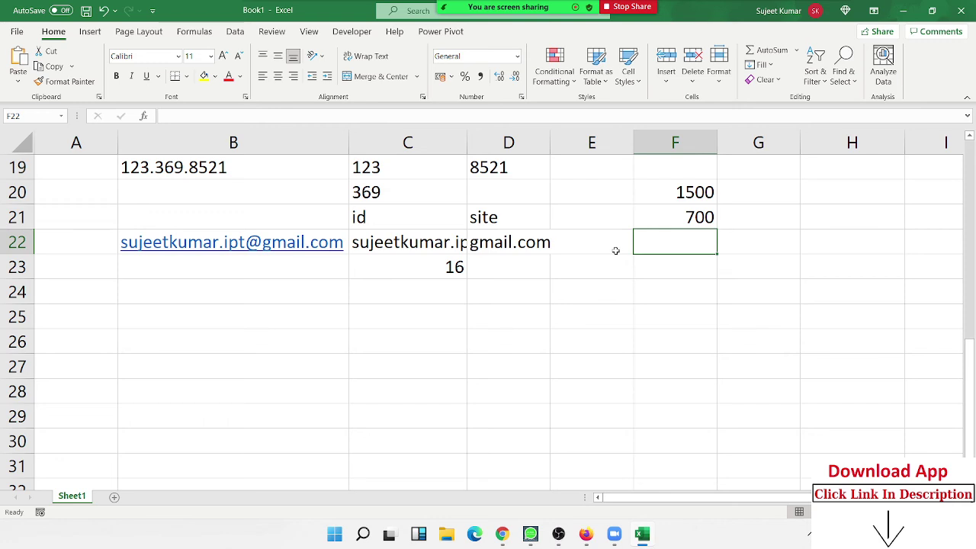
Enter =F20-F21 in G20 to get 800.
key("Up")
key("Right")
key("Up")
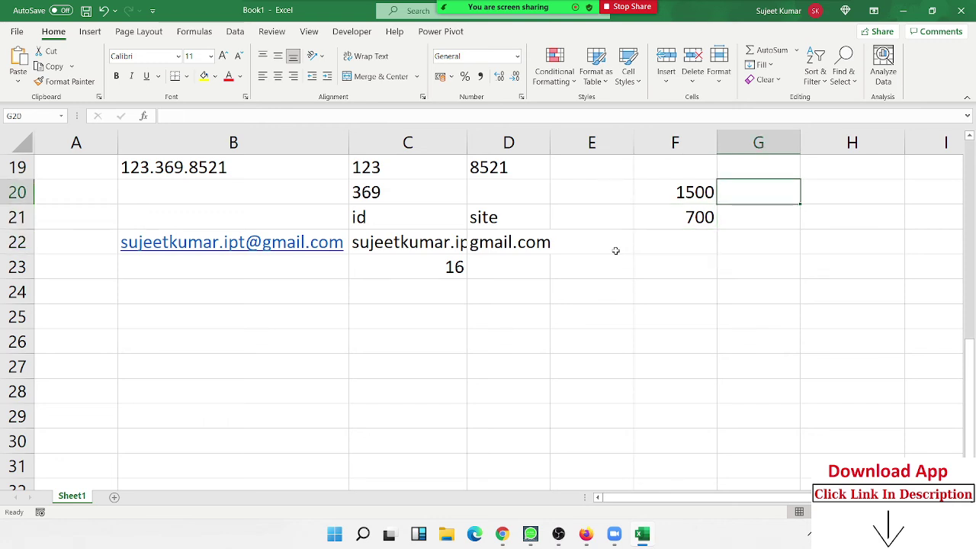
type("=")
key("Left")
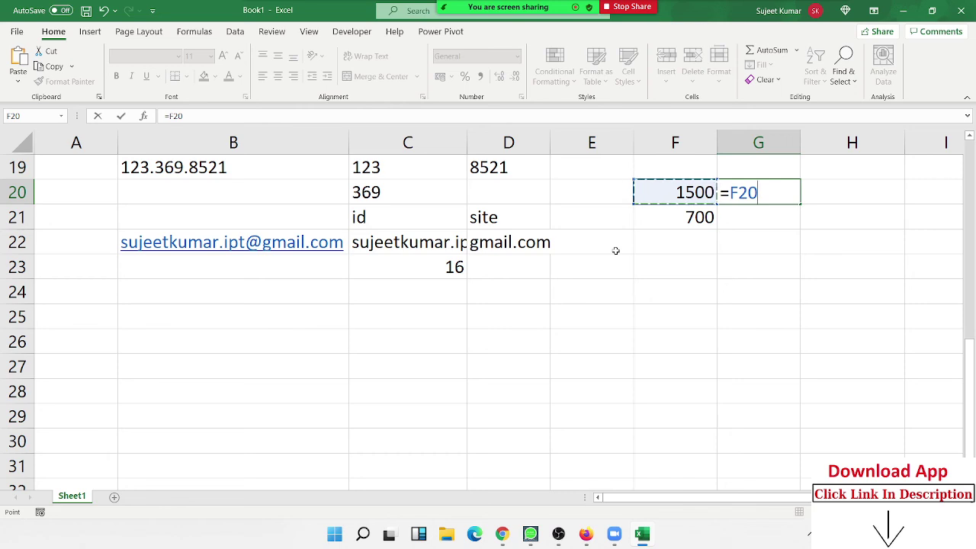
type("-")
key("Down")
key("Left")
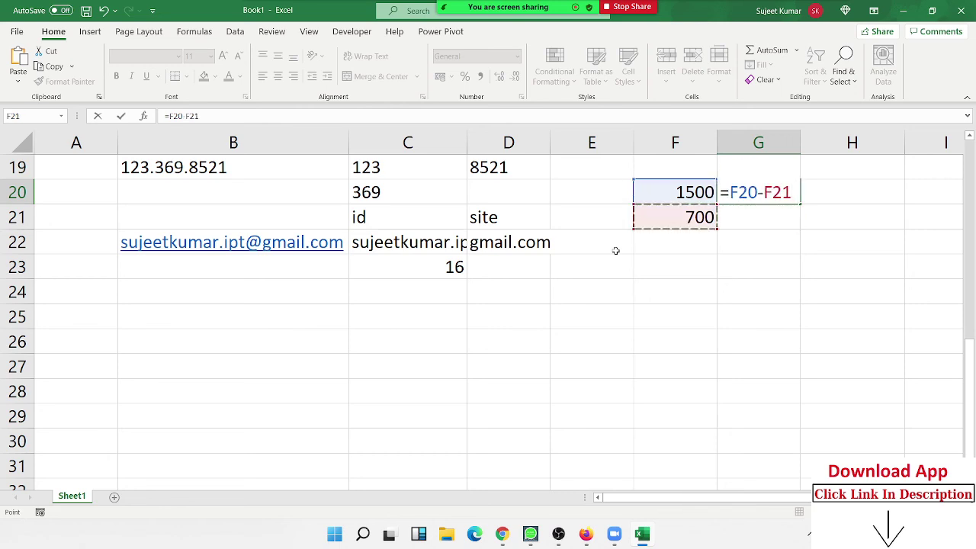
key("Return")
key("Up")
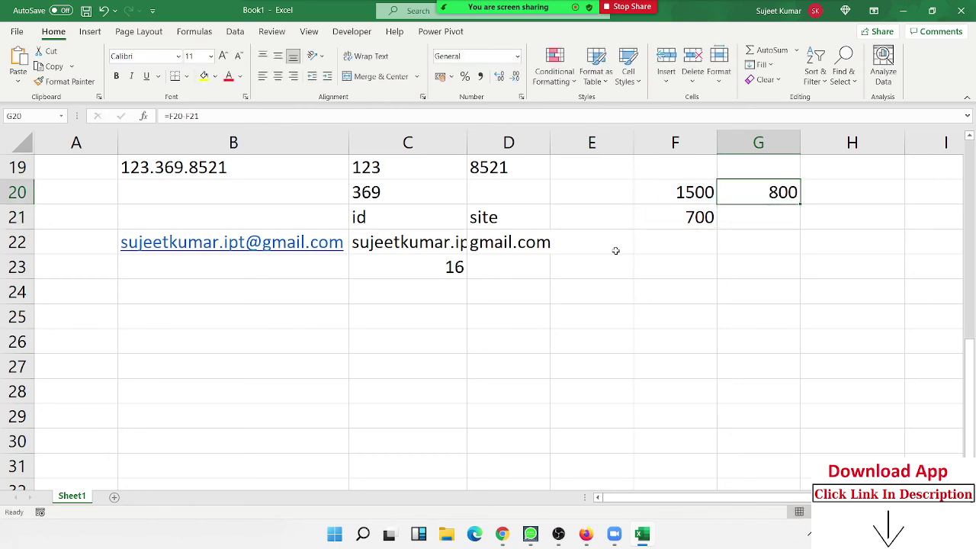
key("Left")
key("Left")
key("Left")
key("Down")
key("Down")
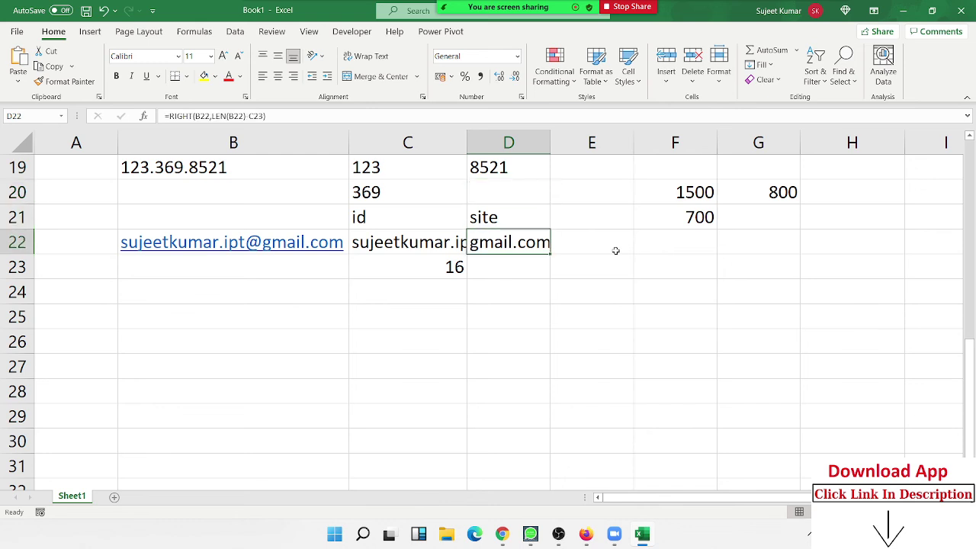
key("F2")
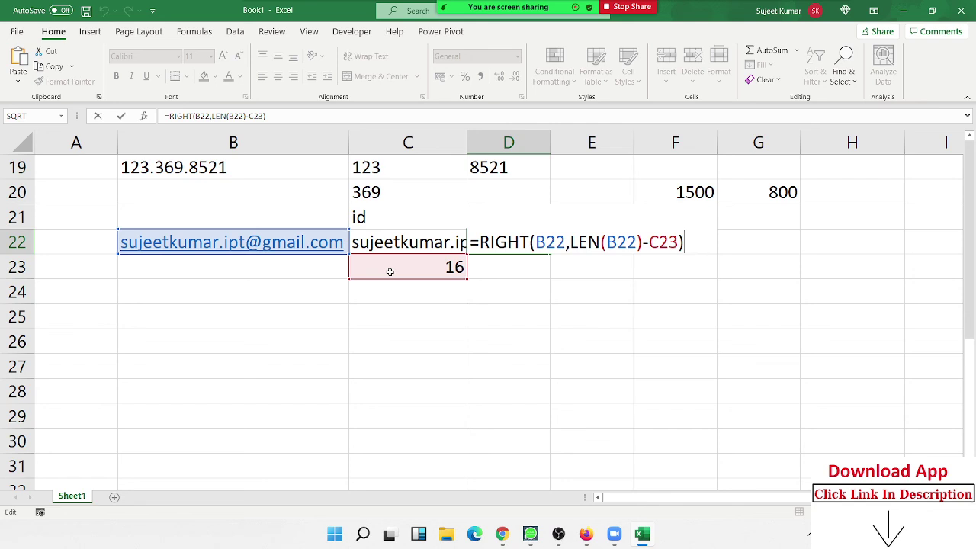
key("Return")
key("Up")
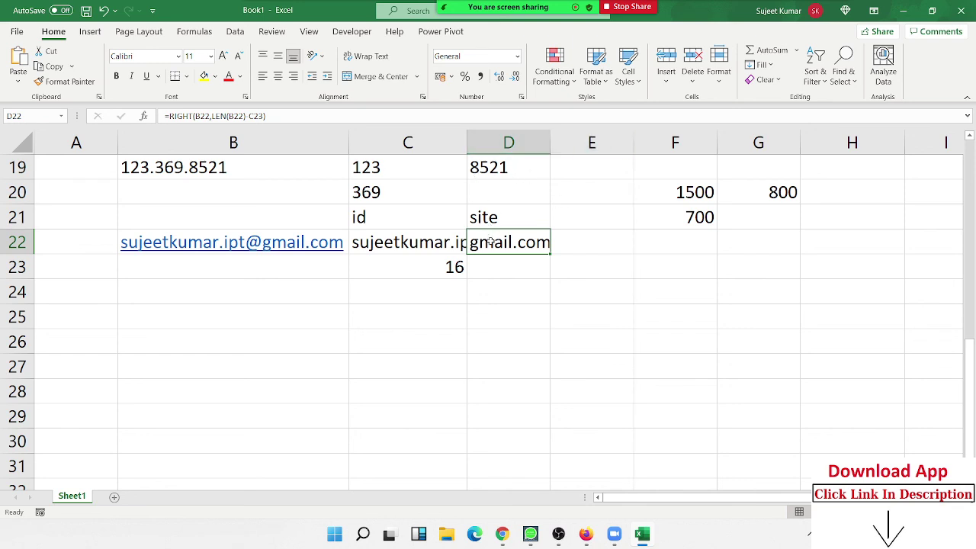
left_click(431, 264)
double_click(430, 263)
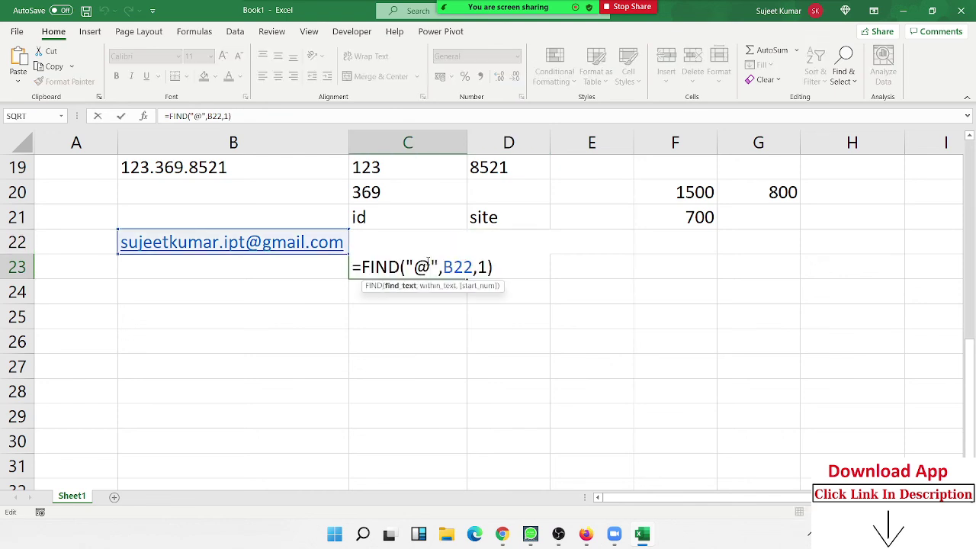